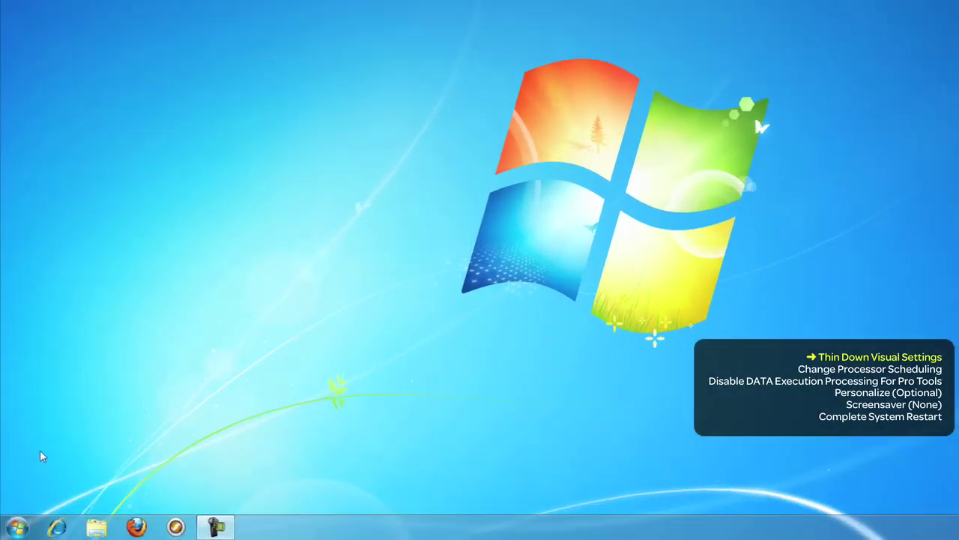
Step: Open the computer's system properties and go to its advanced system settings
left_click(16, 527)
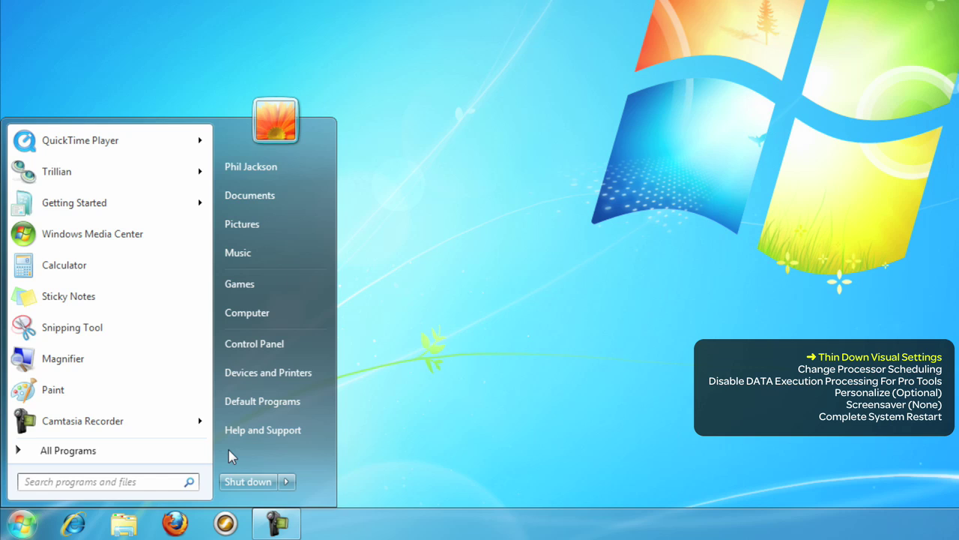
right_click(285, 312)
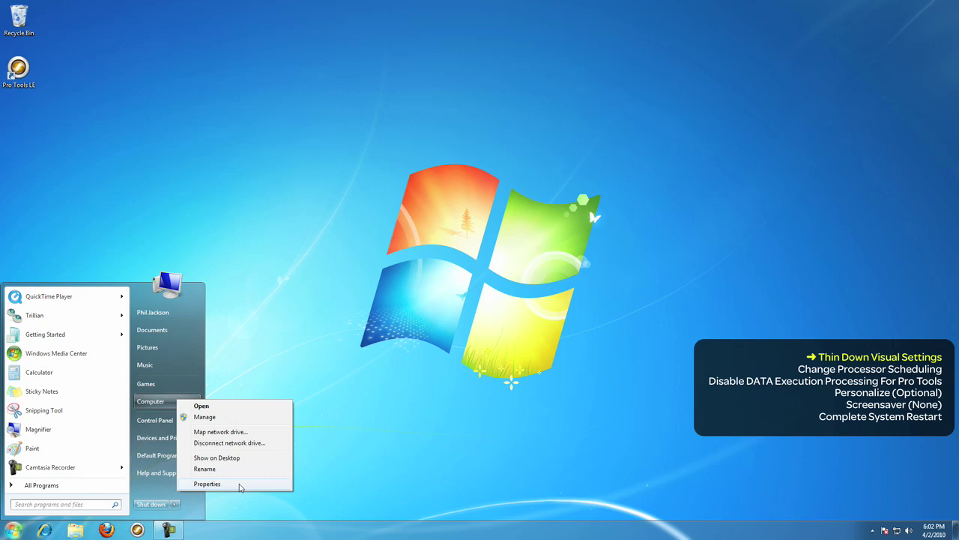
left_click(239, 483)
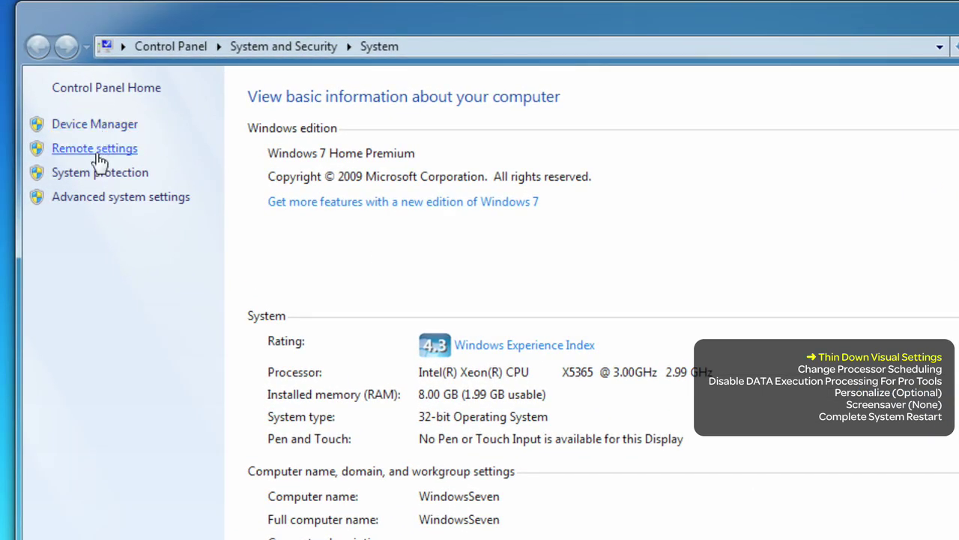
left_click(169, 200)
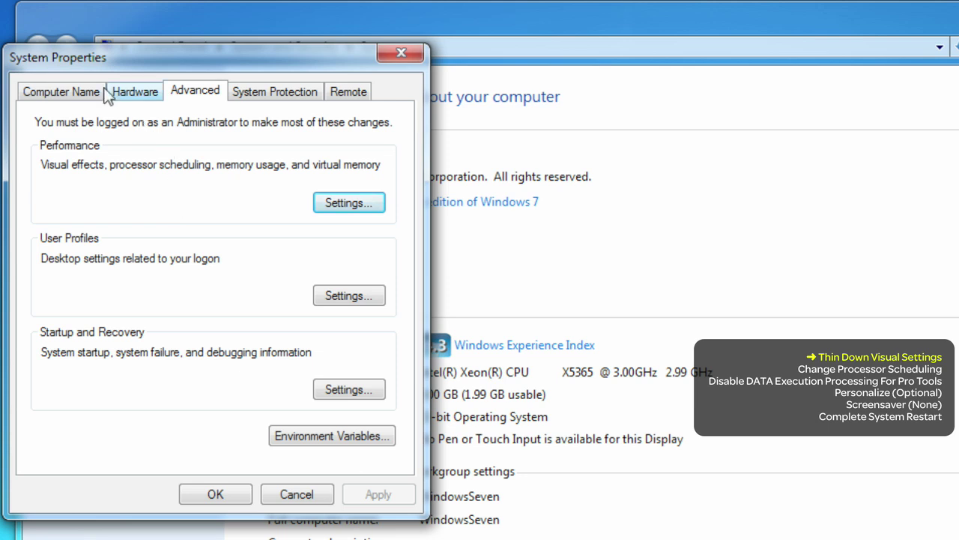
Step: Look through the Computer Name, Hardware, System Protection and Remote pages of System Properties, then return to the Advanced page
left_click(69, 91)
left_click(133, 93)
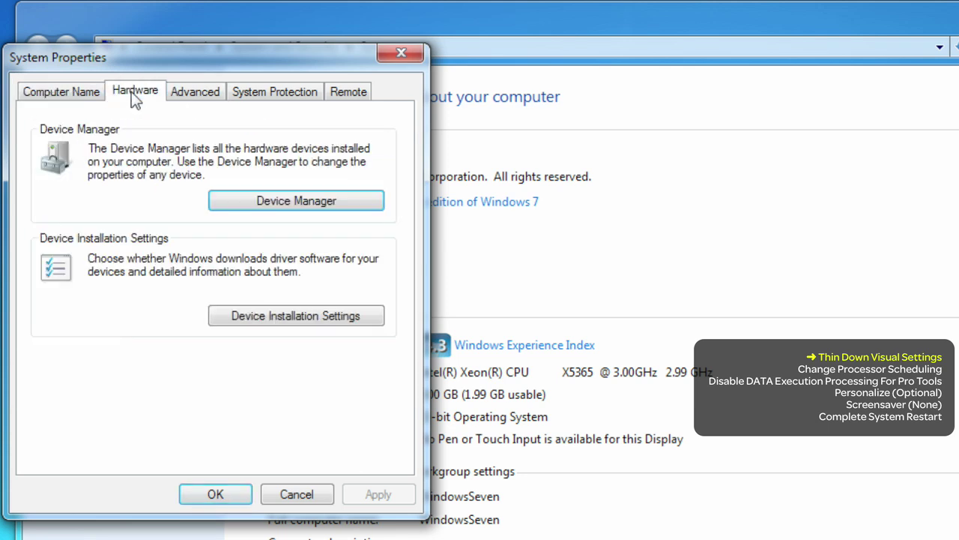
left_click(190, 94)
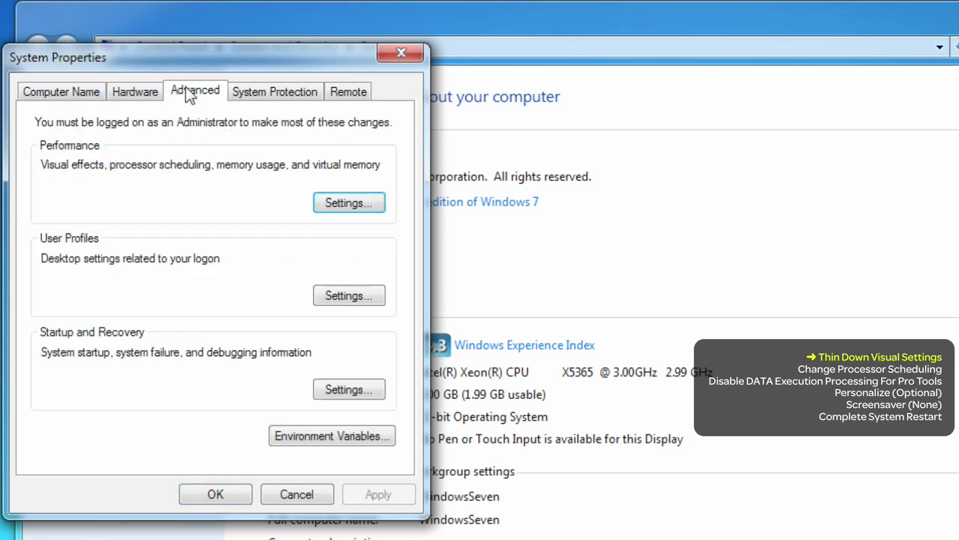
left_click(252, 94)
left_click(347, 96)
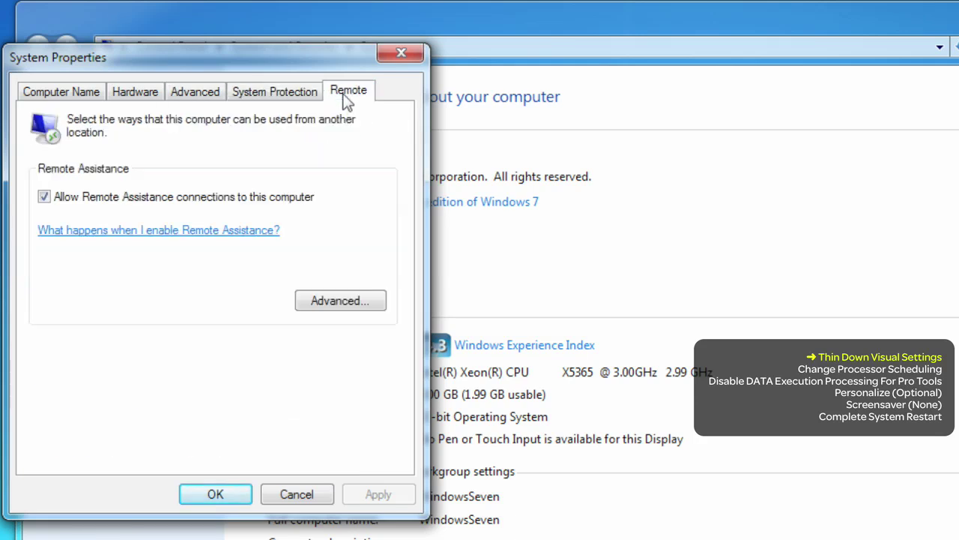
left_click(174, 90)
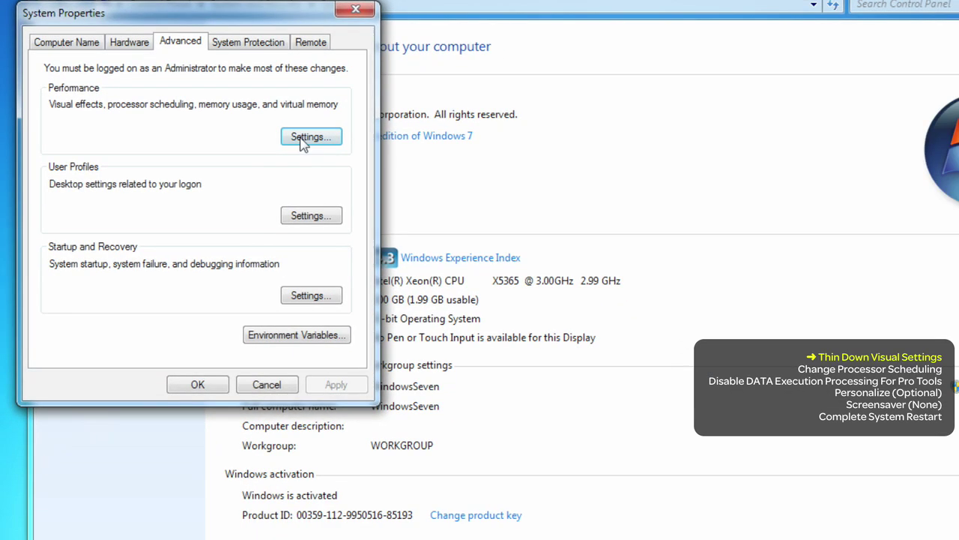
Step: In the Performance settings, adjust visual effects for best performance and set processor scheduling to favour Background services
left_click(339, 203)
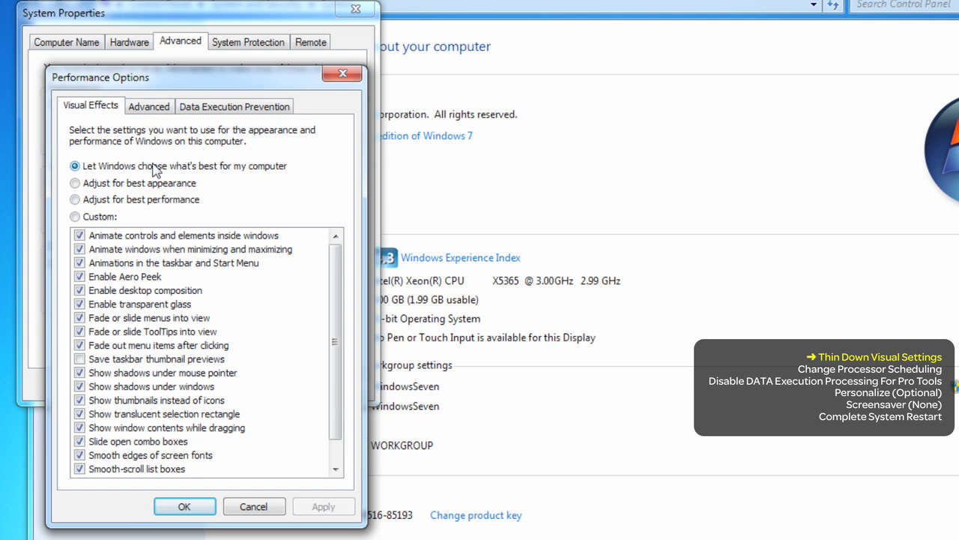
left_click(161, 201)
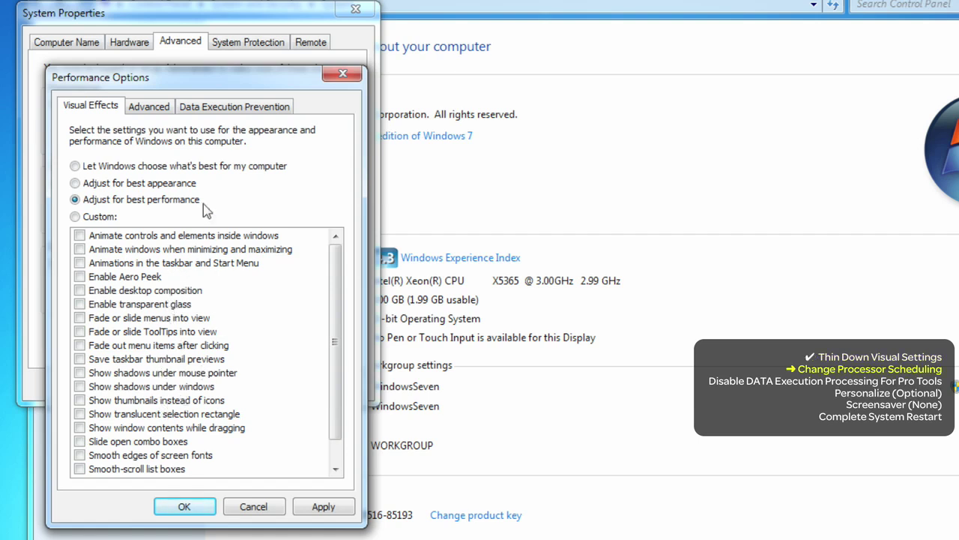
left_click(160, 114)
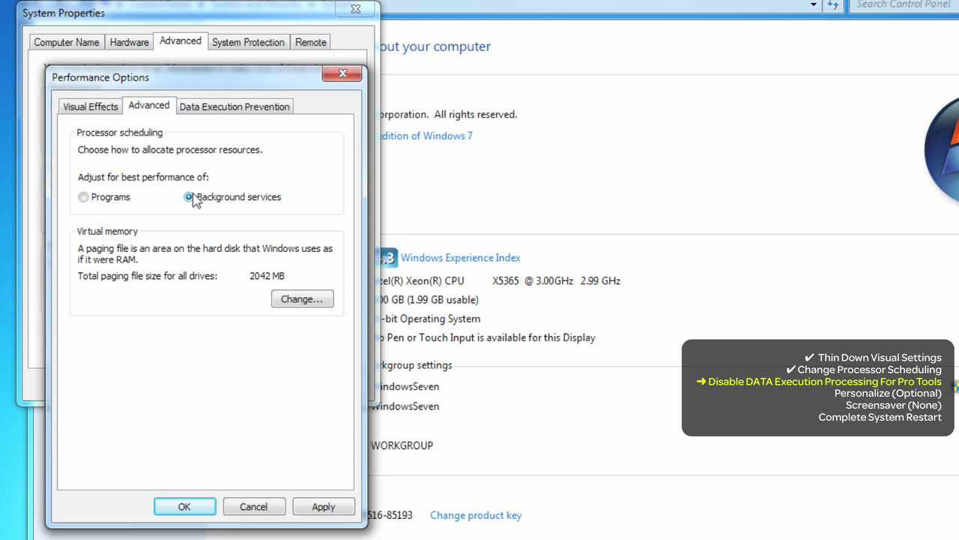
Step: Turn on DEP for all programs except selected ones, and add ProToolsLE from Program Files > Digidesign > Pro Tools as an exception
left_click(230, 113)
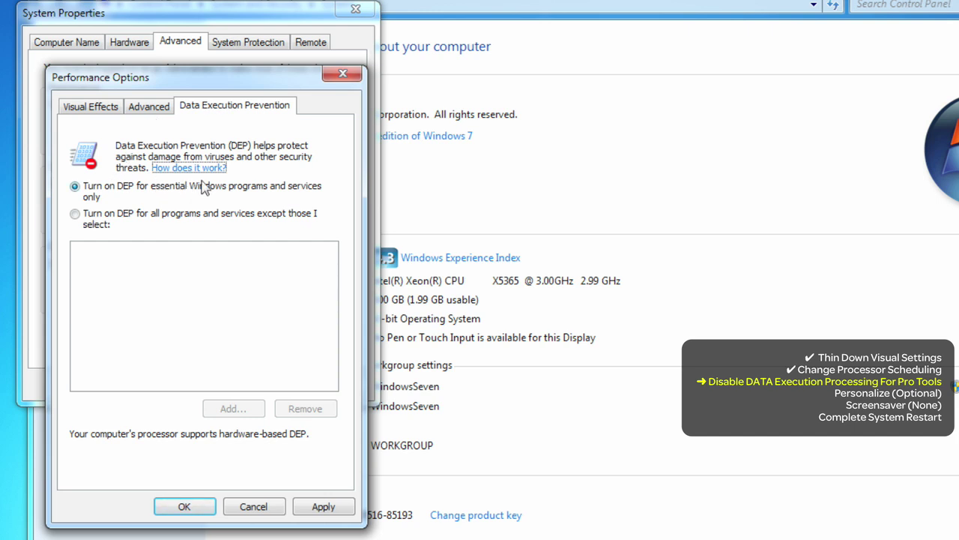
left_click(85, 220)
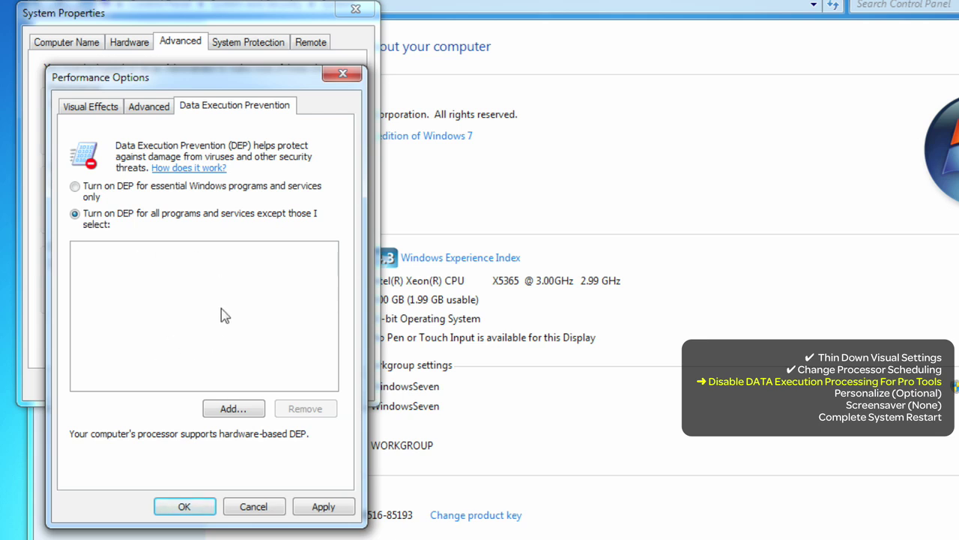
left_click(232, 407)
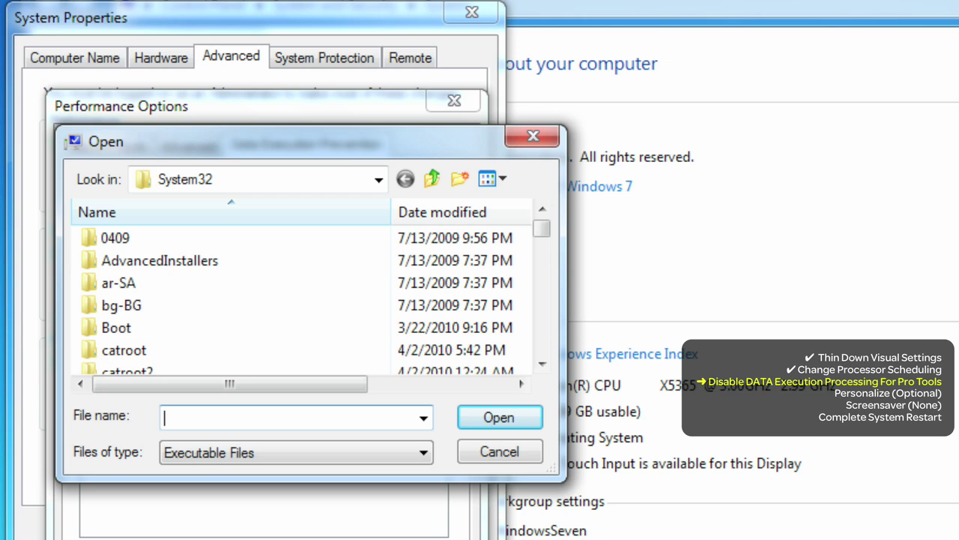
left_click(379, 179)
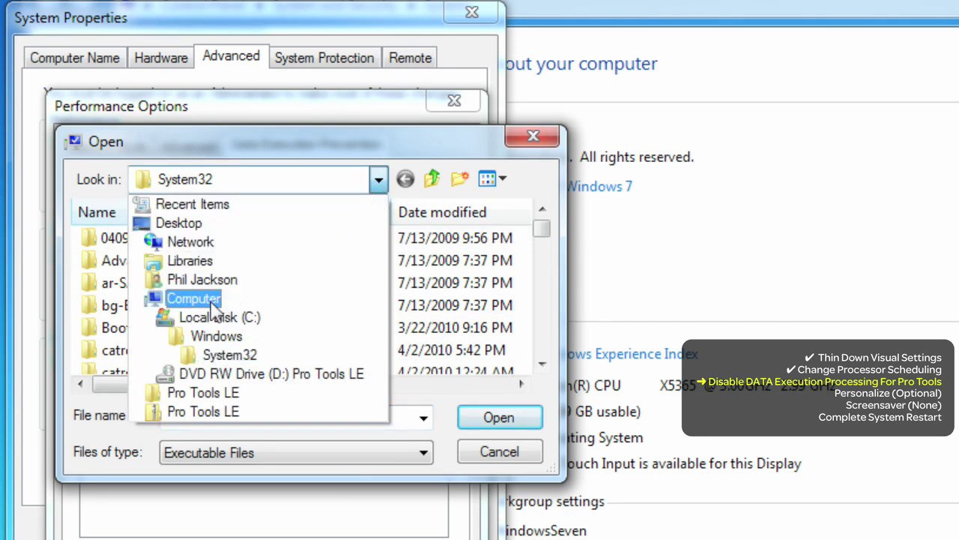
left_click(208, 315)
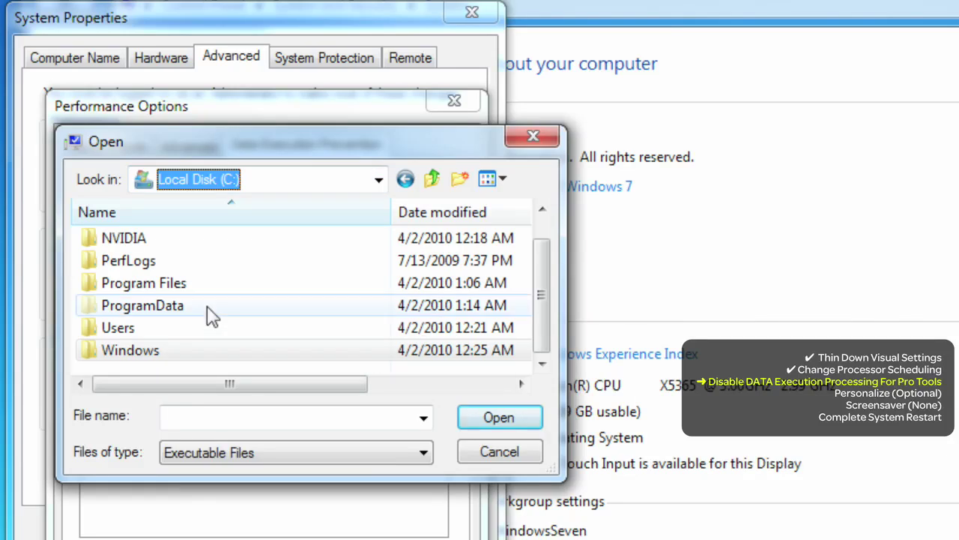
double_click(164, 288)
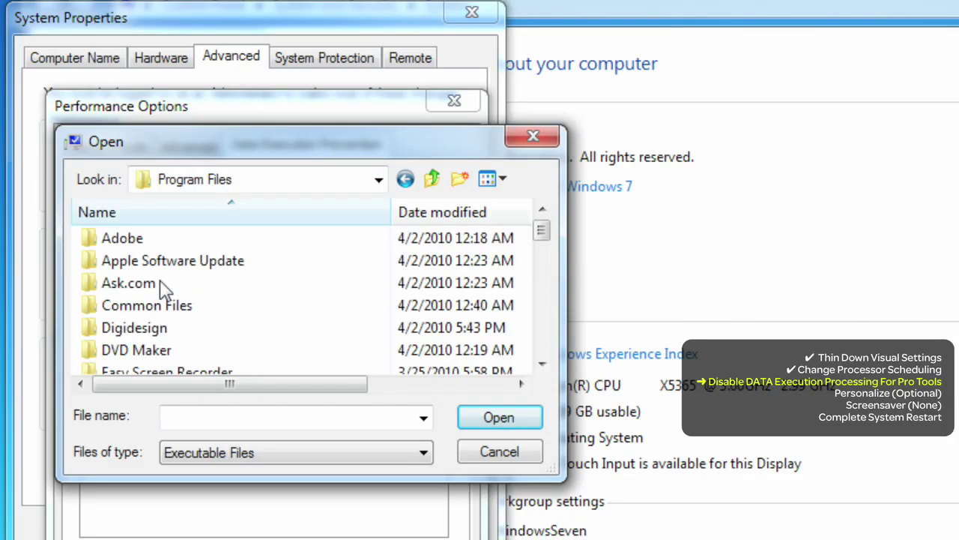
double_click(157, 329)
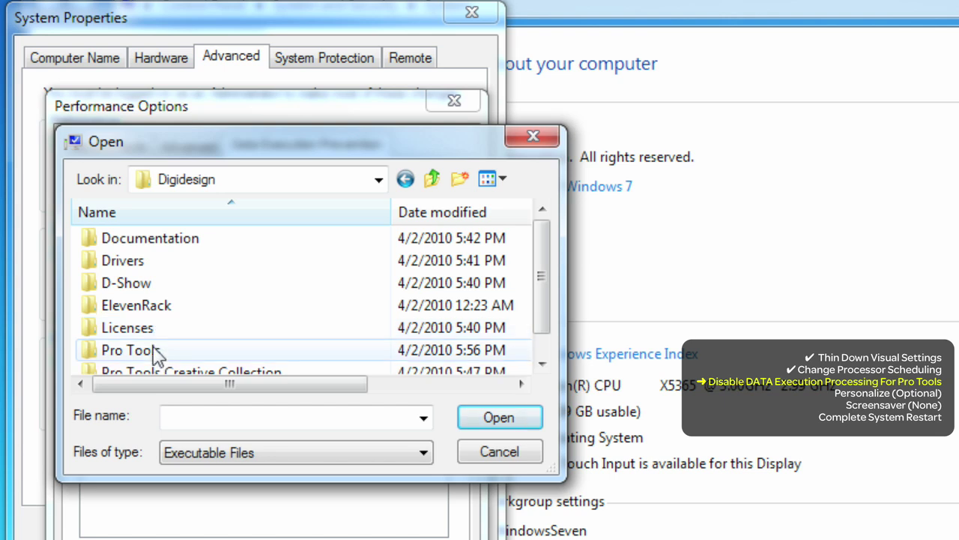
double_click(142, 350)
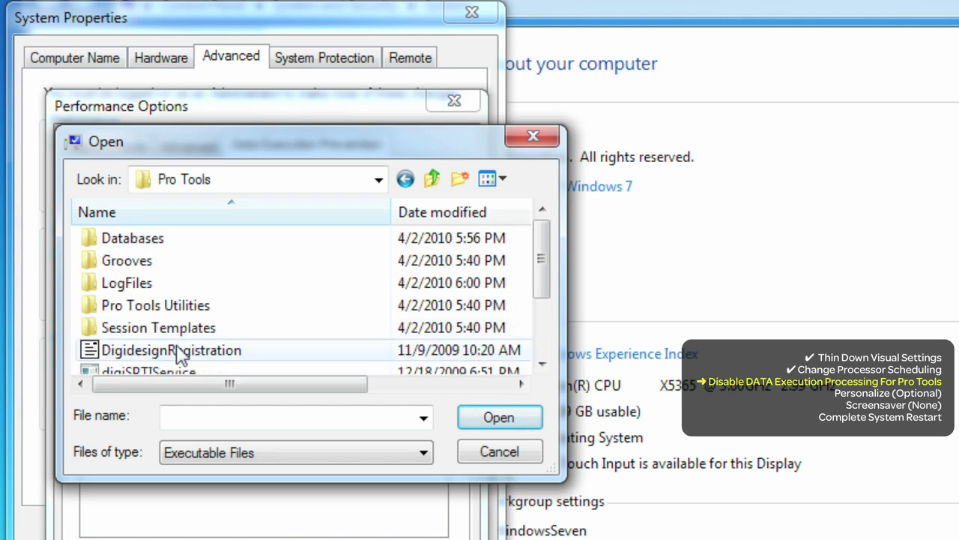
scroll(263, 292, "down", 2)
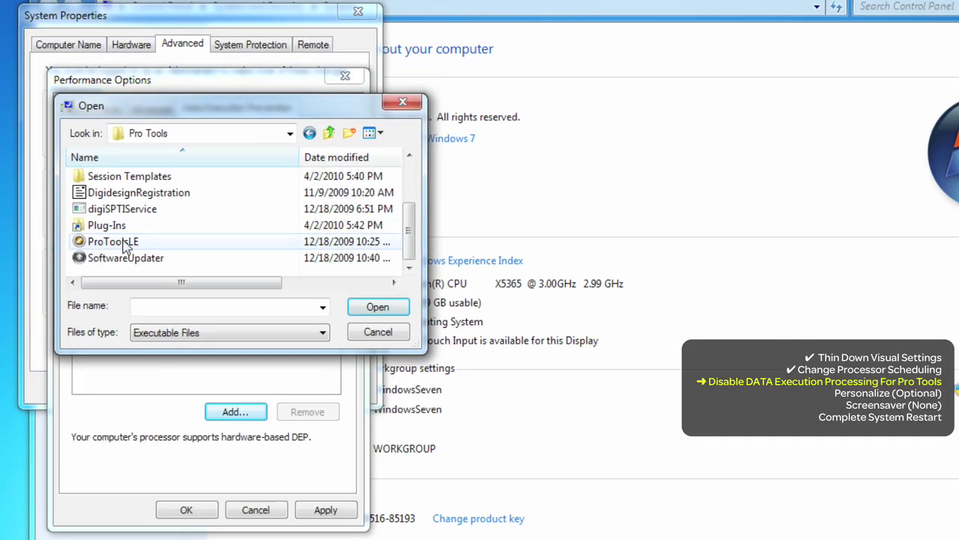
double_click(136, 327)
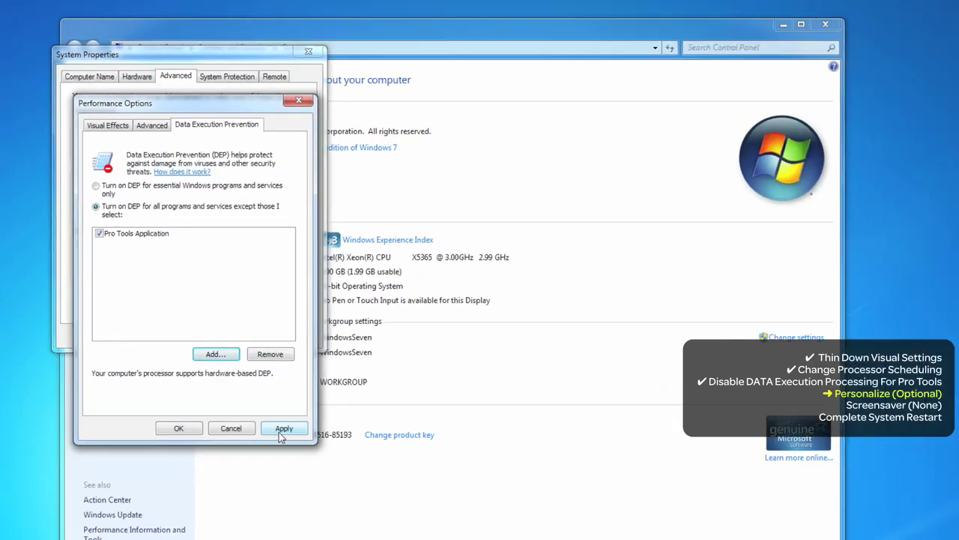
Step: Apply the performance options, acknowledge the restart notice, and close System Properties and the System window
left_click(281, 429)
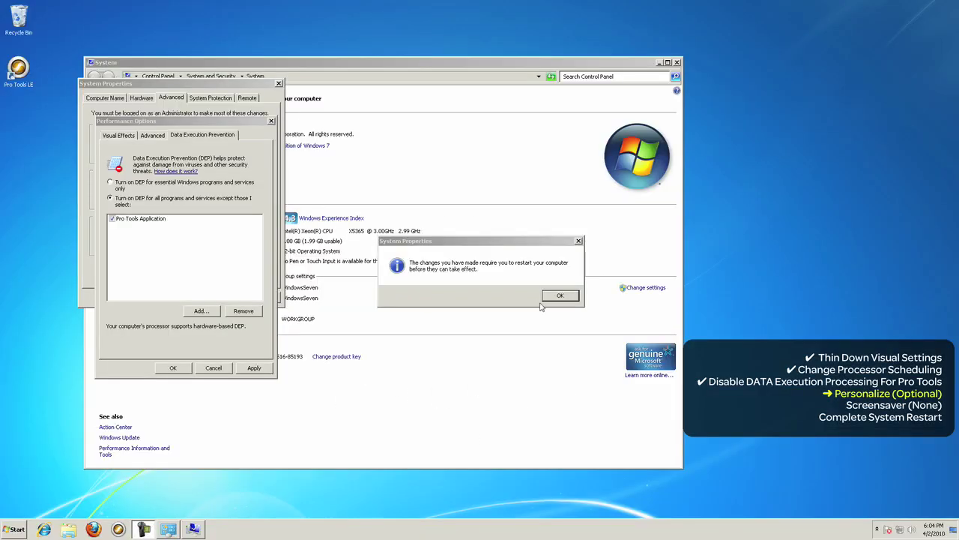
left_click(559, 296)
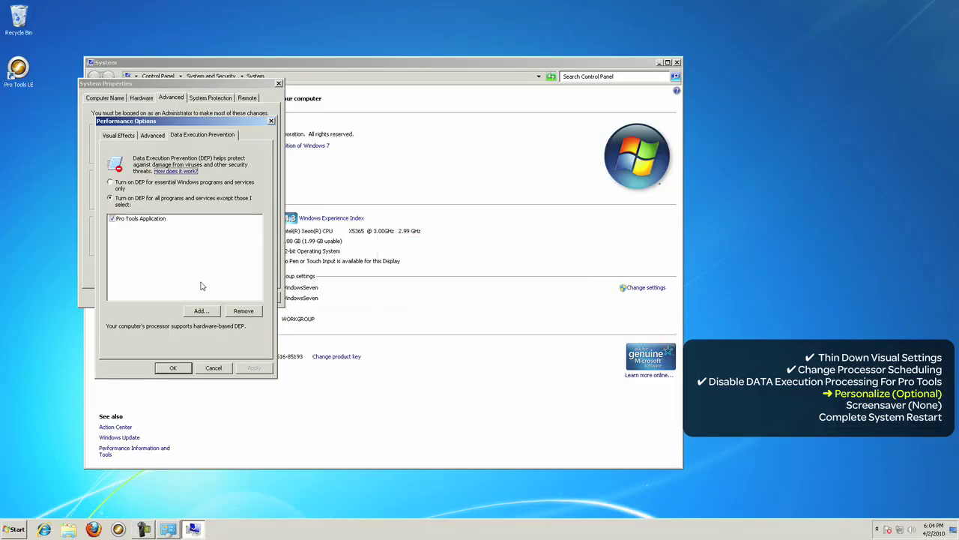
left_click(169, 368)
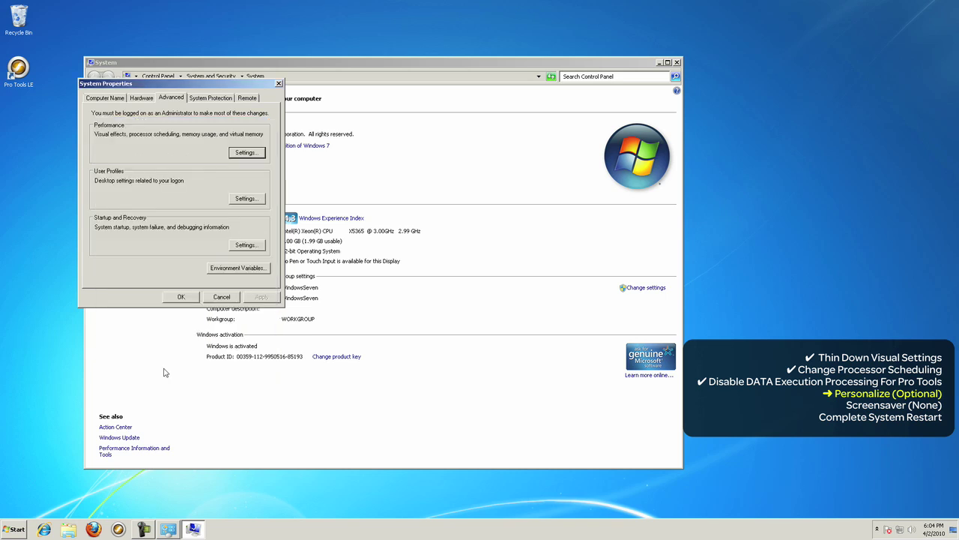
left_click(181, 298)
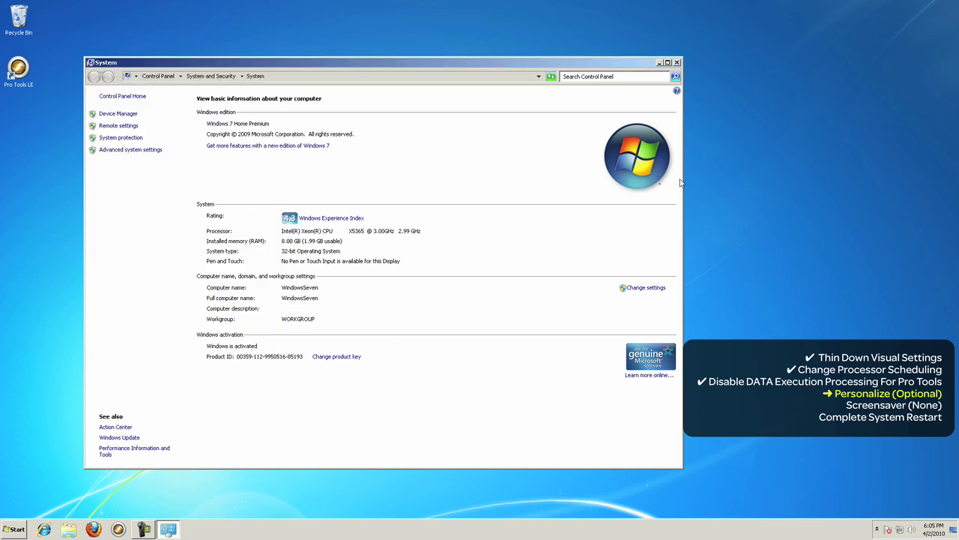
left_click(677, 62)
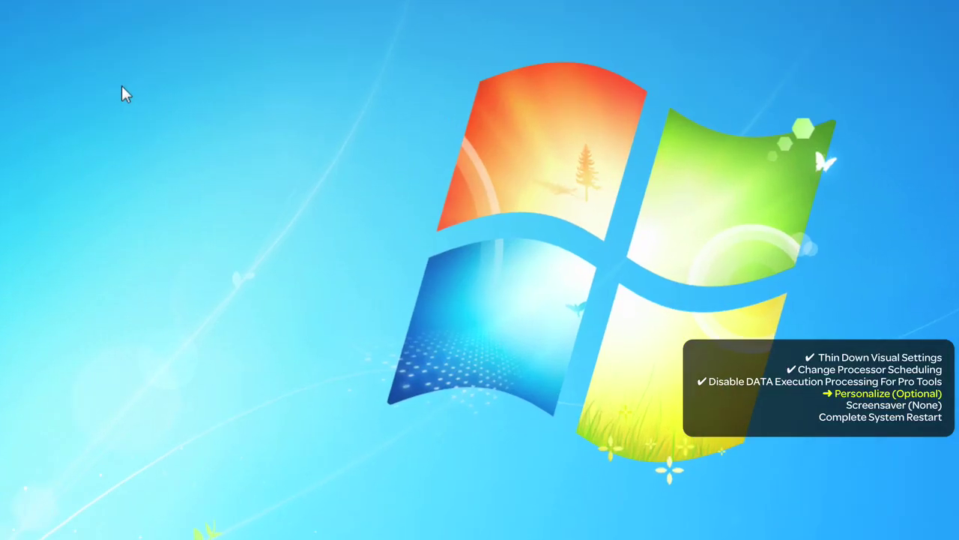
Step: Open the desktop's personalization settings and apply the Windows 7 Basic theme
right_click(219, 177)
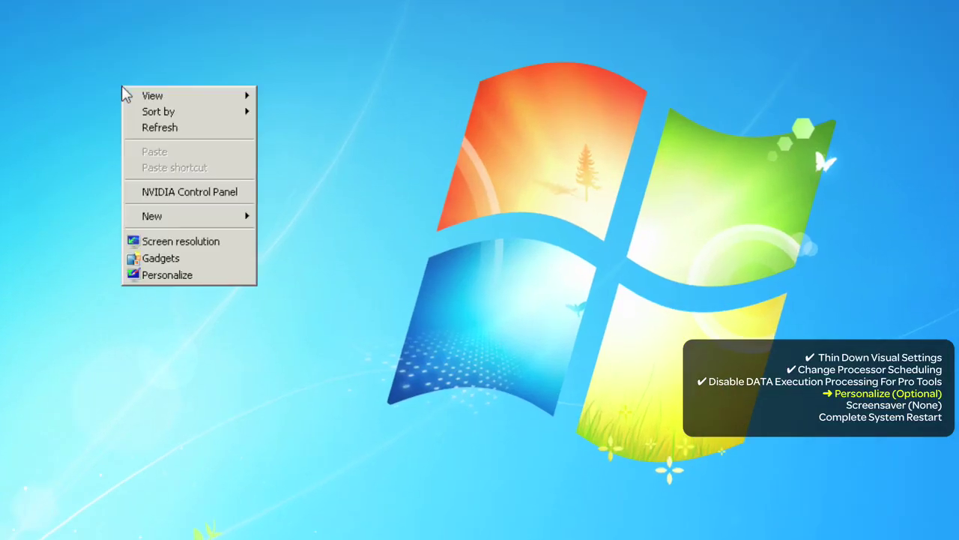
left_click(150, 276)
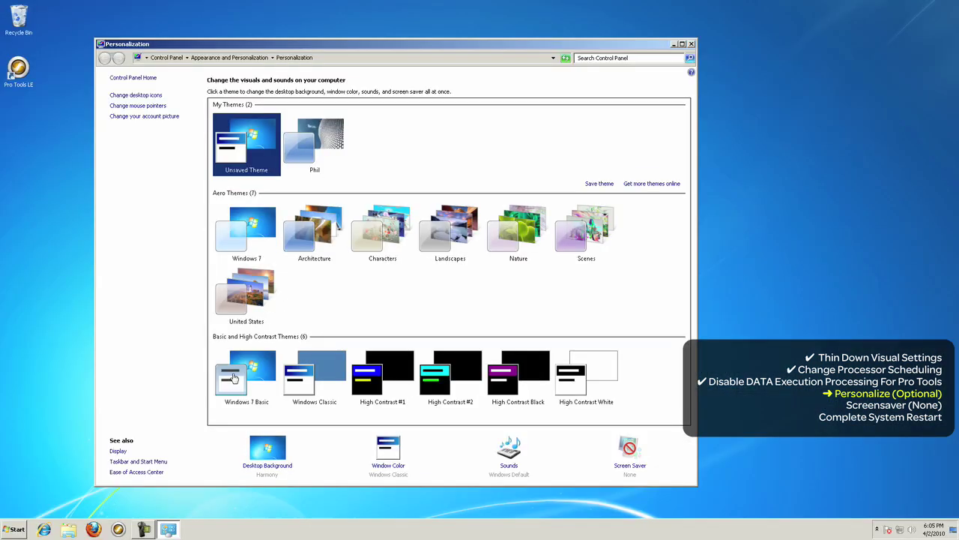
left_click(222, 365)
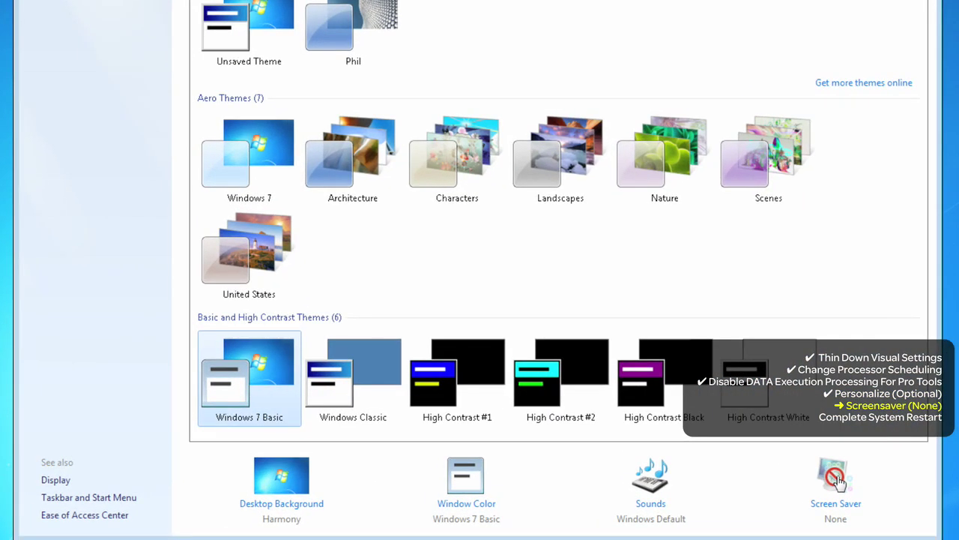
Step: Confirm (None) as the screen saver and close the Personalization window
left_click(836, 477)
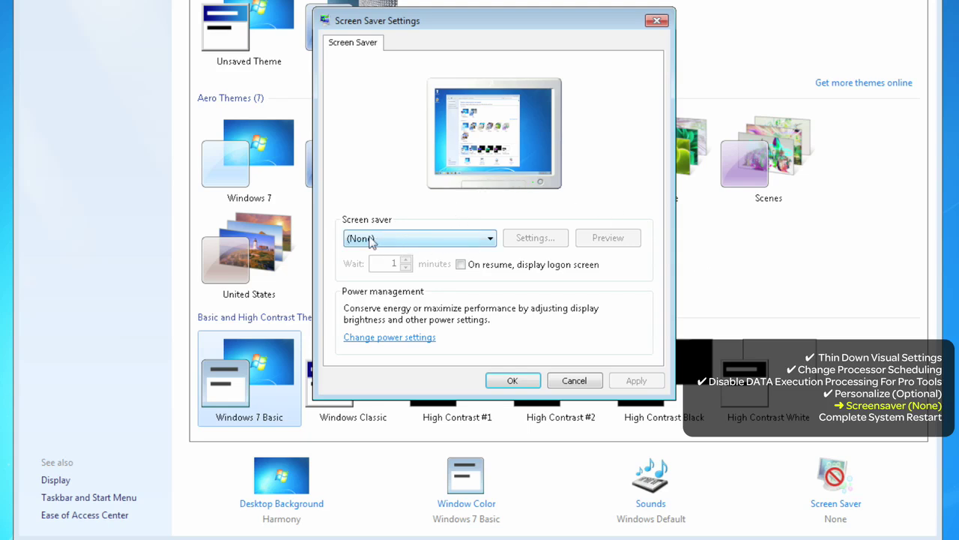
left_click(510, 380)
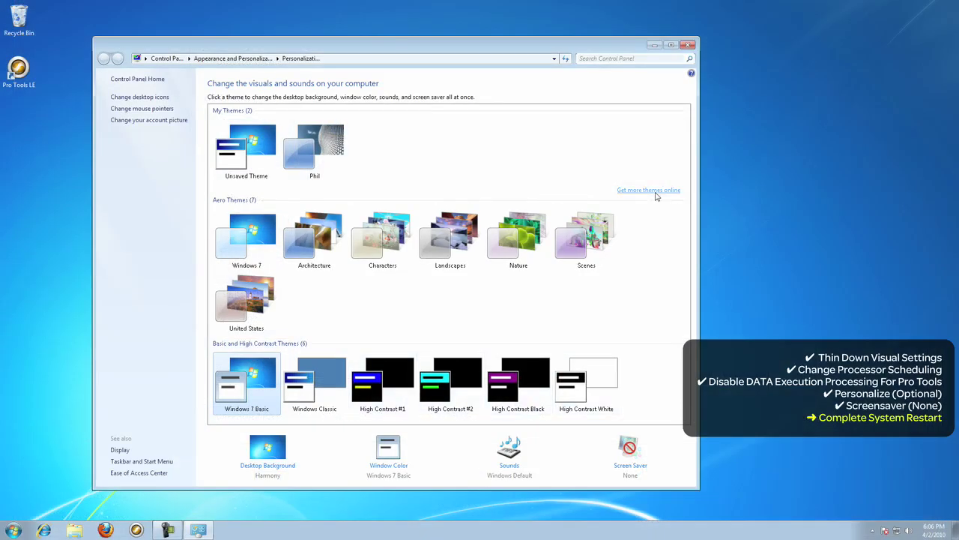
left_click(688, 46)
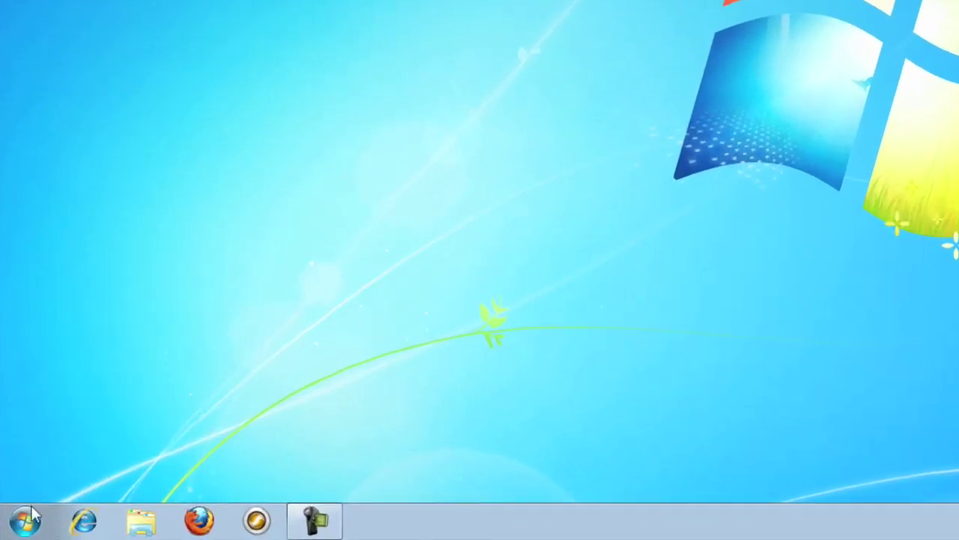
Step: Restart the computer
left_click(28, 518)
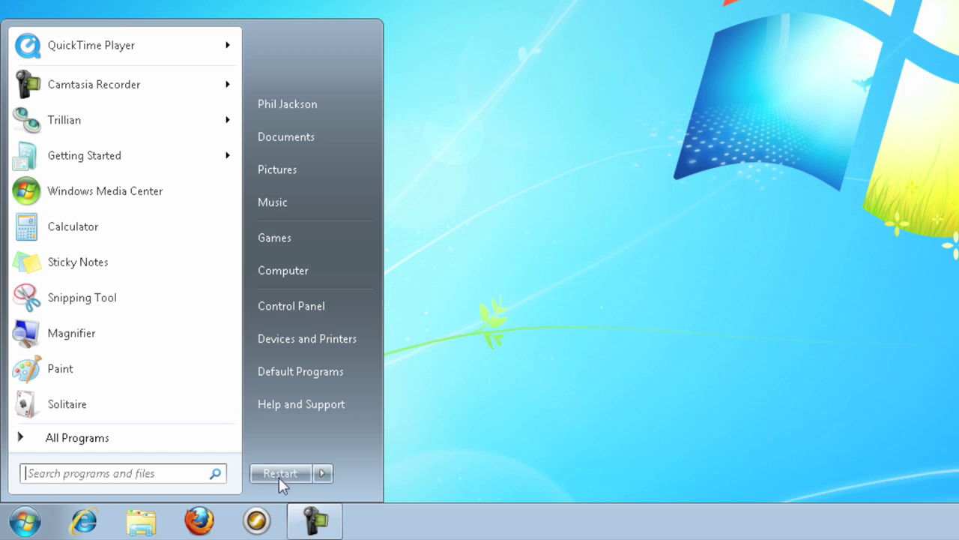